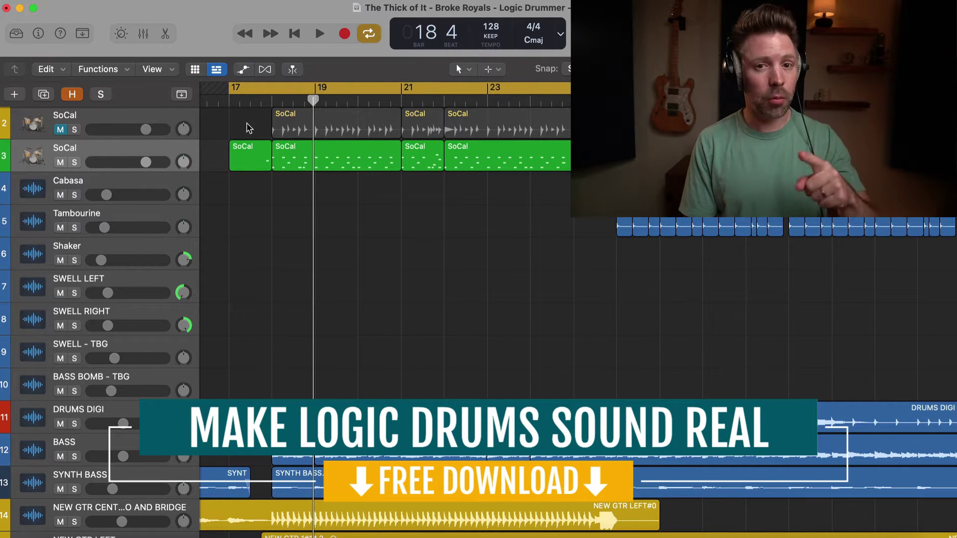
- Select the second SoCal drummer track
key(y)
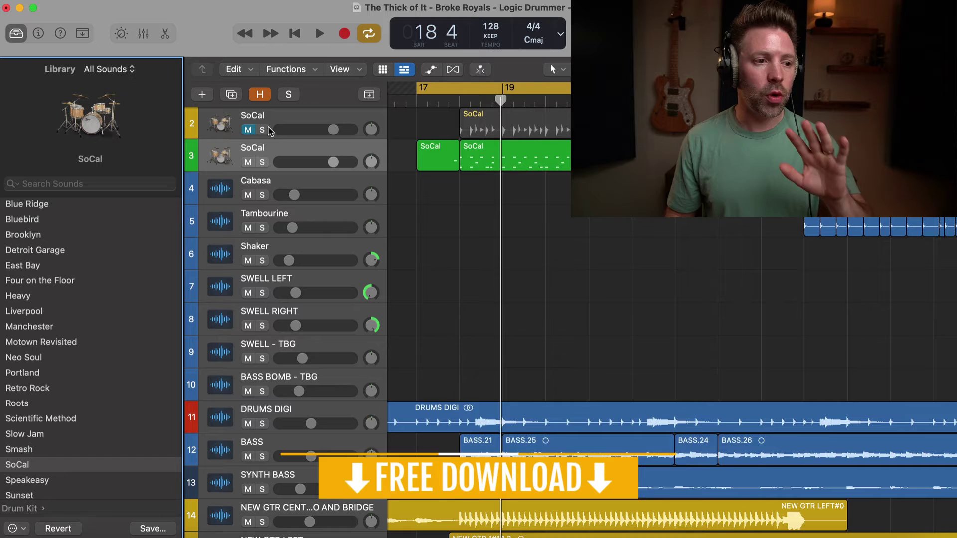
key(y)
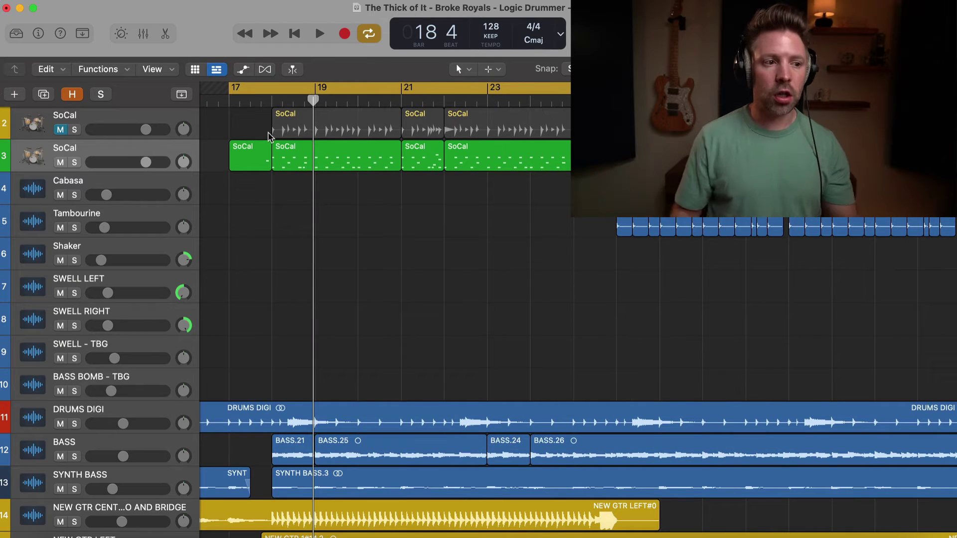
click(257, 124)
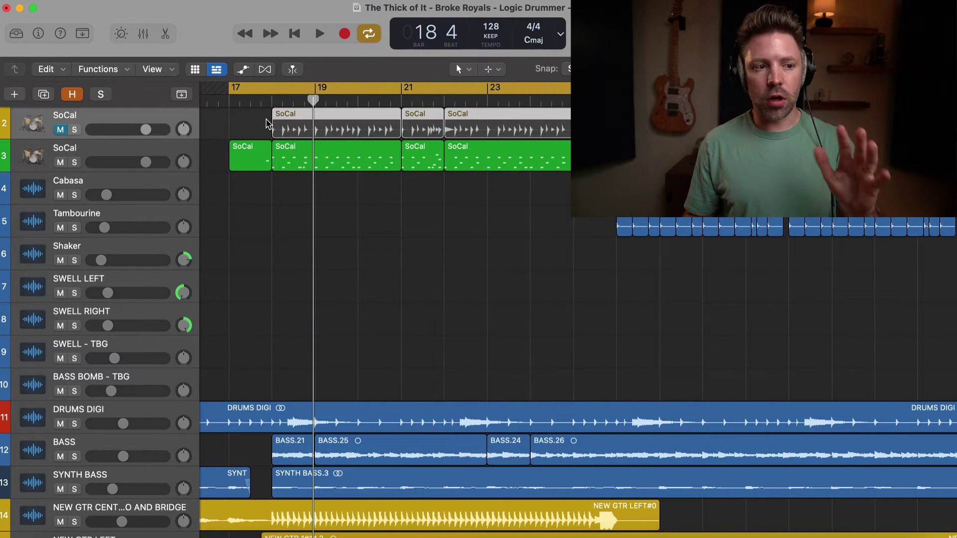
click(154, 153)
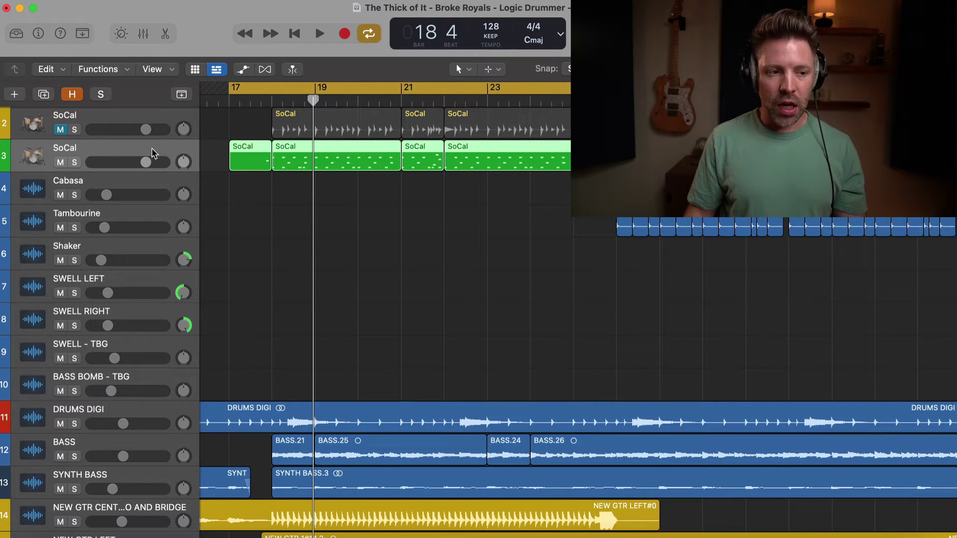
- Open the Library for that track and scroll the Drum Kit list past Sunset to Producer Kits
key(y)
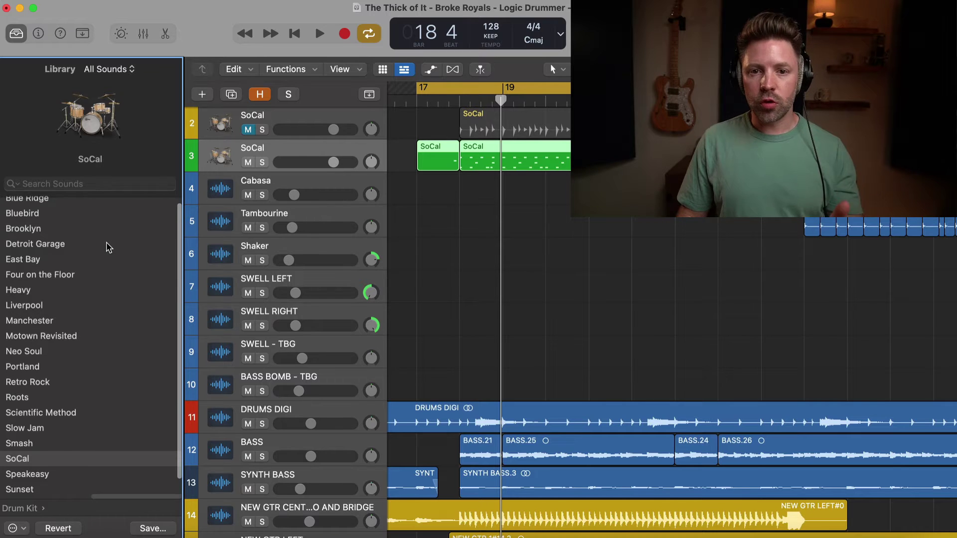
scroll(109, 248, down, 1)
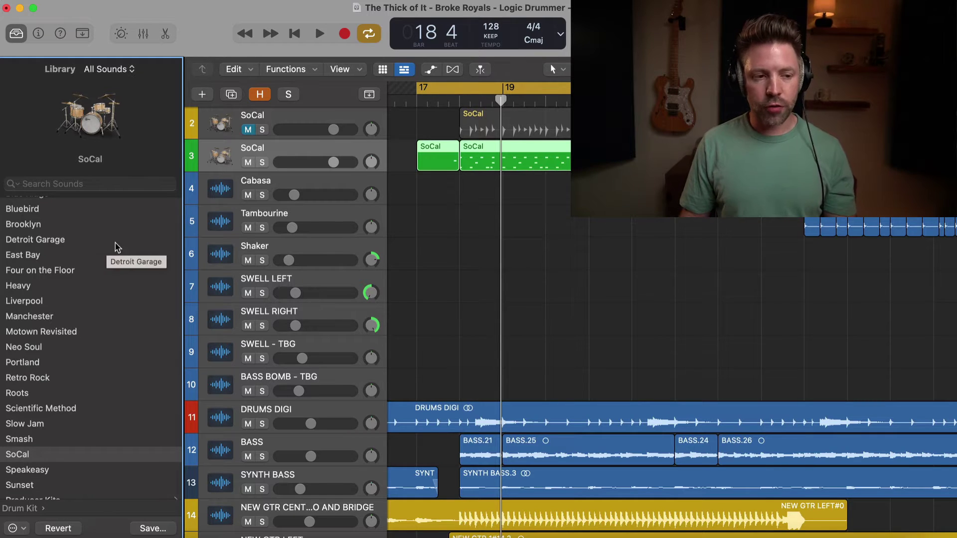
key(y)
key(y)
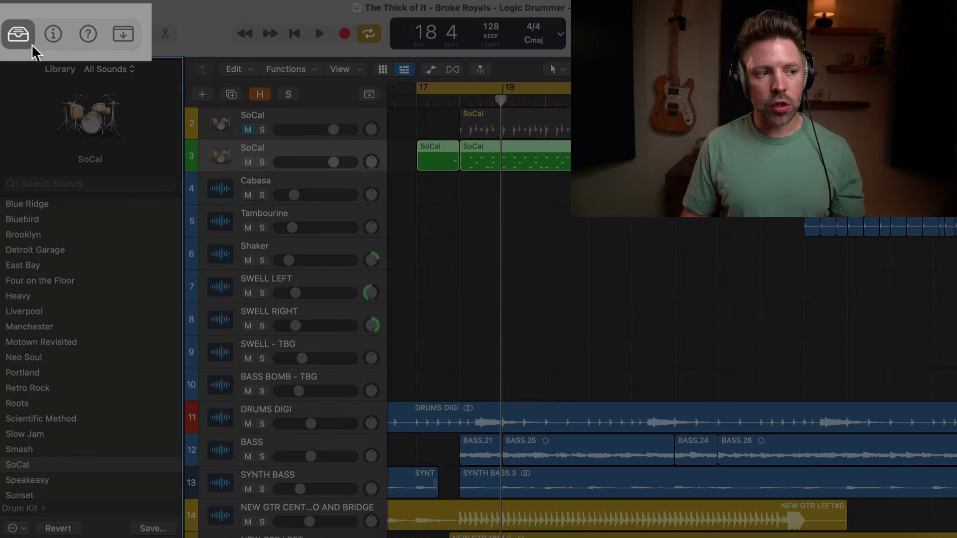
click(16, 33)
click(17, 40)
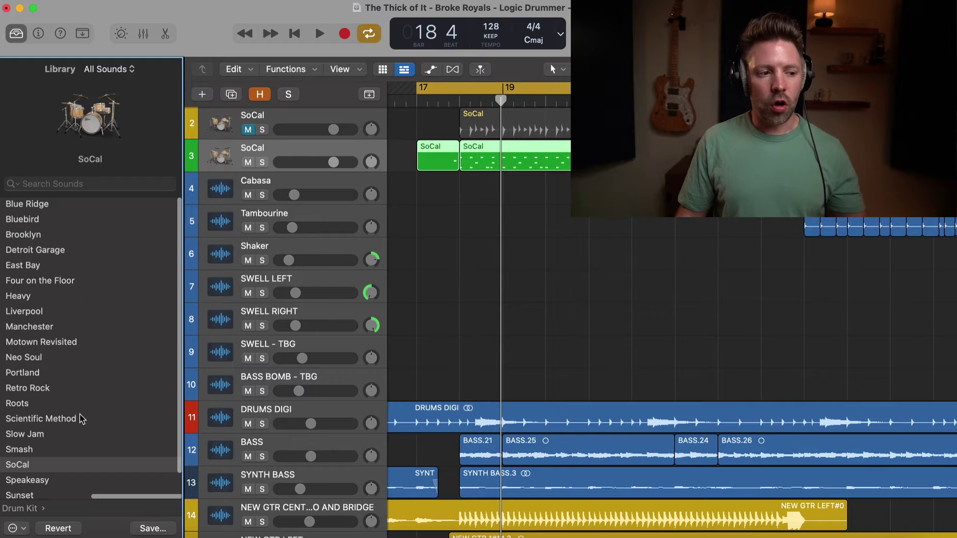
scroll(81, 419, down, 2)
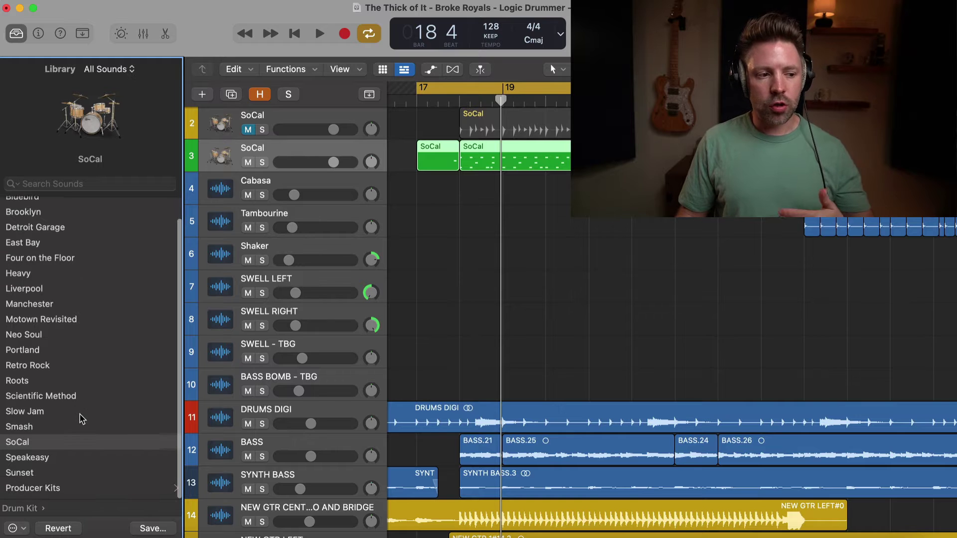
- Expand Producer Kits in the Library and load SoCal+ onto the second drummer track
click(67, 489)
scroll(76, 403, down, 1)
scroll(78, 404, down, 5)
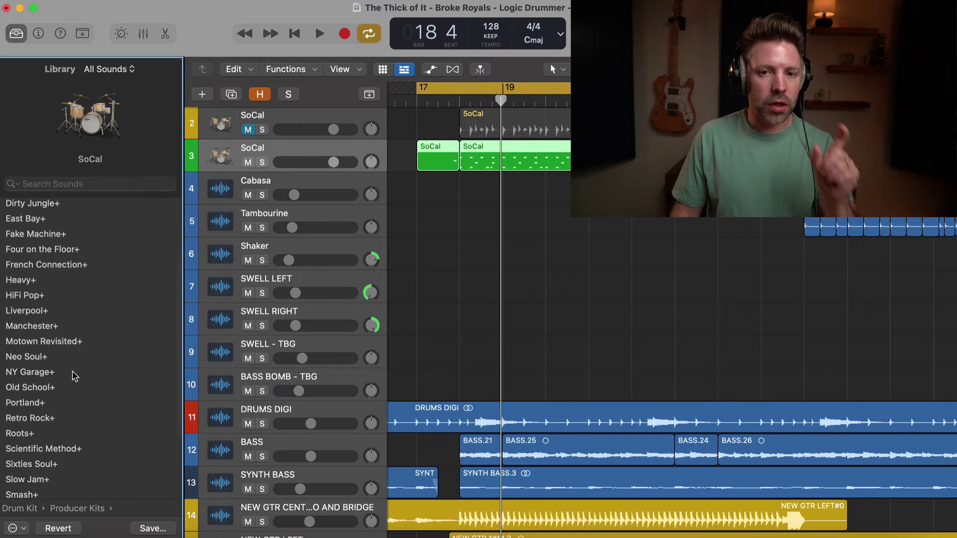
scroll(73, 376, down, 6)
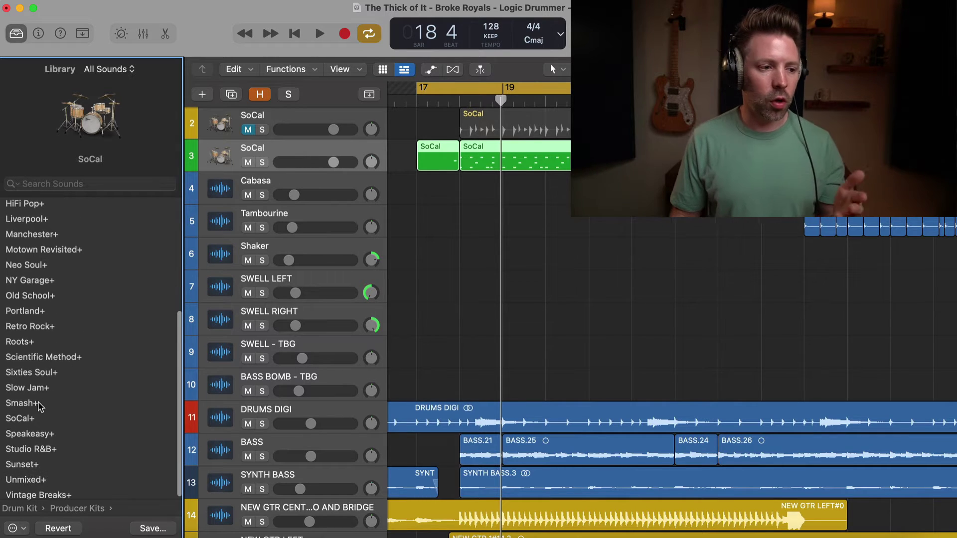
click(29, 422)
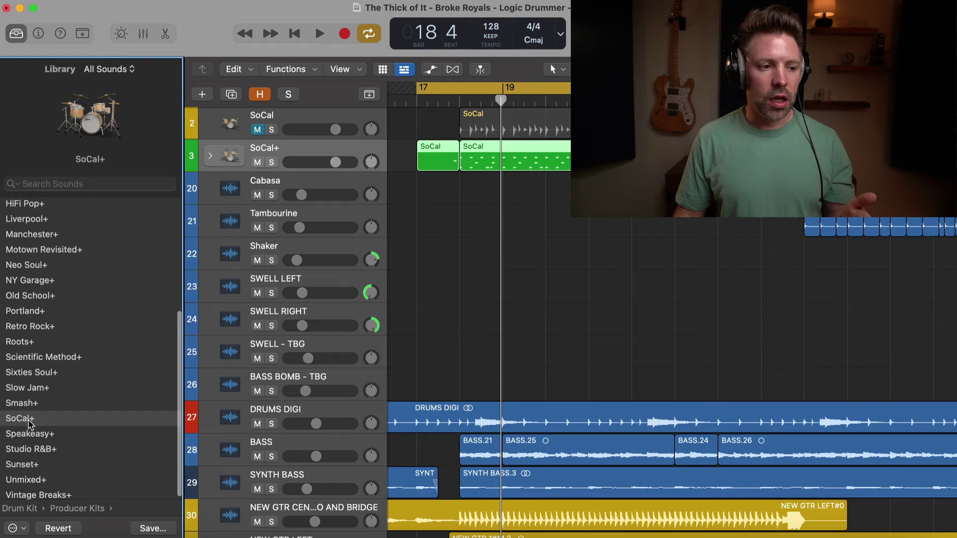
- Expand the SoCal+ stack to reveal its Overheads, Kick, Snare, tom and room mic tracks
click(211, 157)
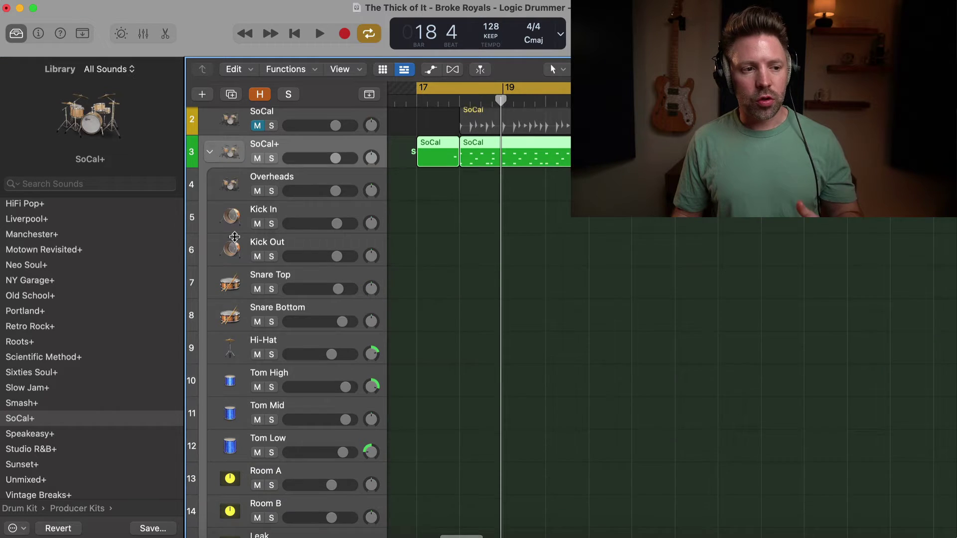
scroll(234, 237, down, 5)
scroll(234, 238, down, 3)
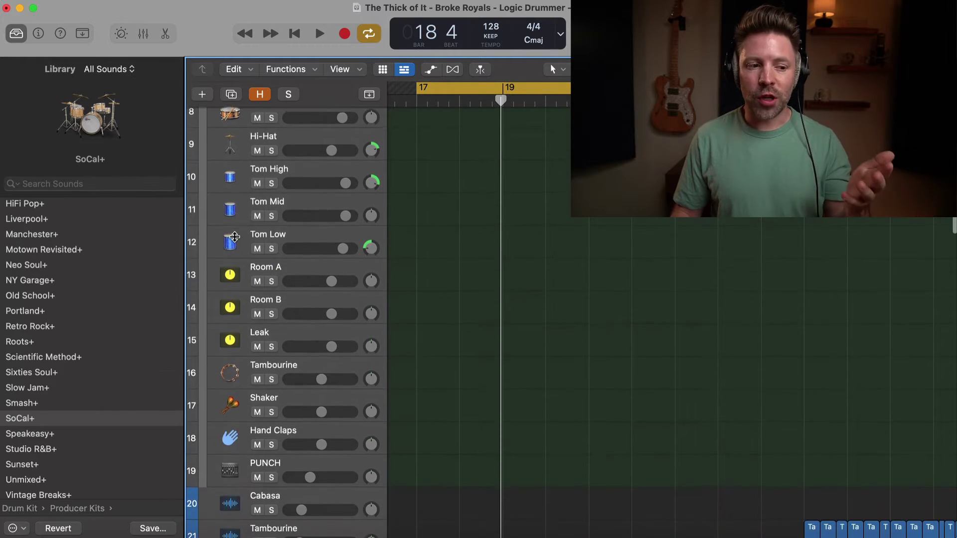
scroll(235, 237, up, 7)
scroll(234, 237, down, 2)
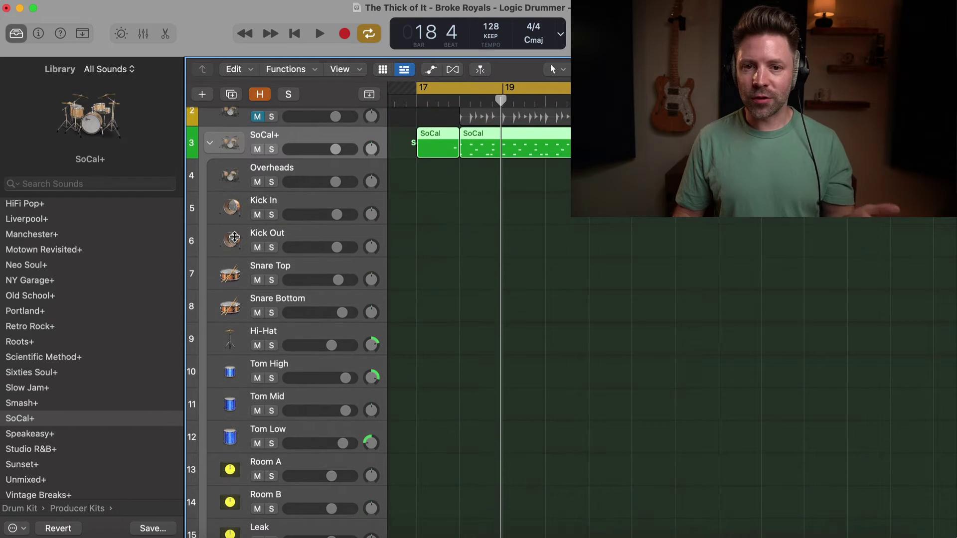
- Inspect the SoCal+ strips in the Mixer, selecting Overheads through PUNCH, then close it
key(x)
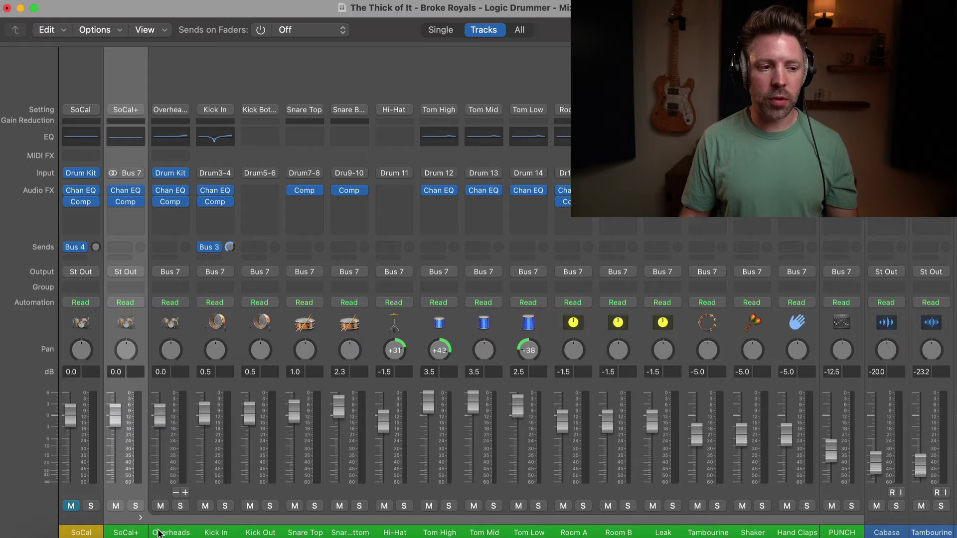
click(139, 520)
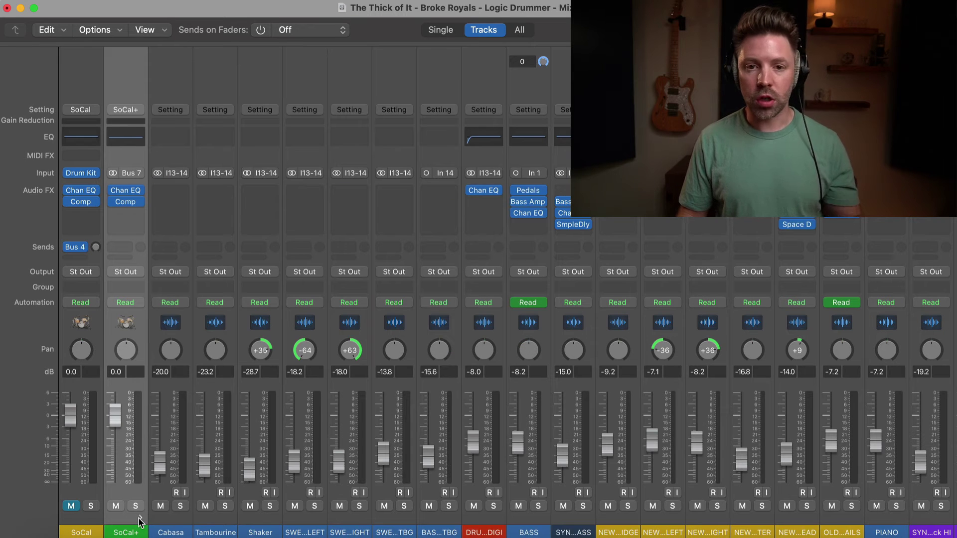
click(139, 520)
click(161, 498)
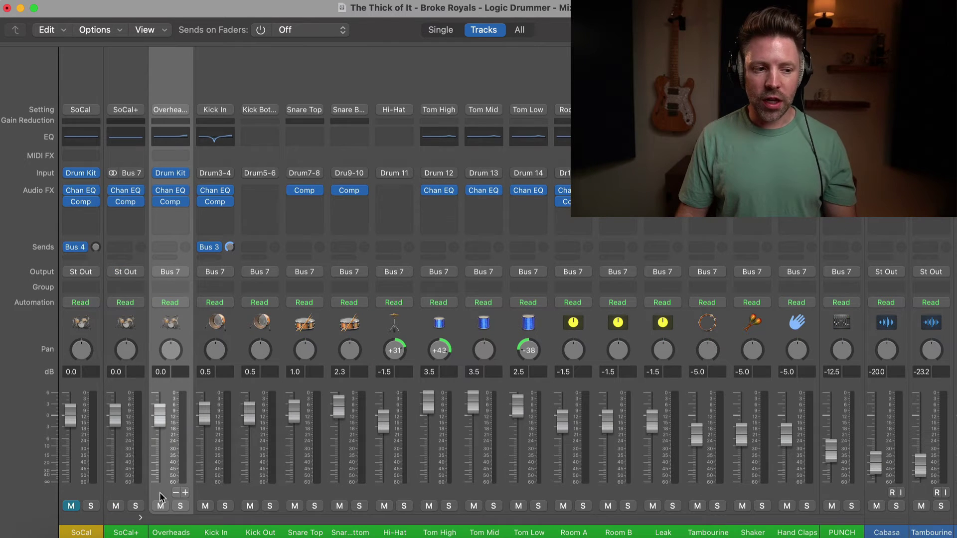
shift+click(829, 494)
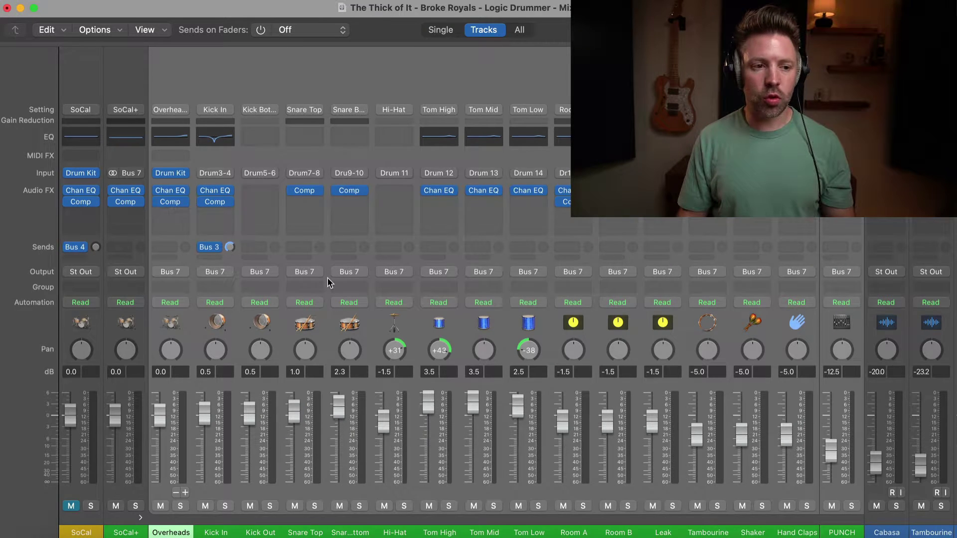
key(cmd+2)
- Play from bar 18 with cycle off, soloing Kick In and Kick Out in turn
scroll(465, 249, up, 3)
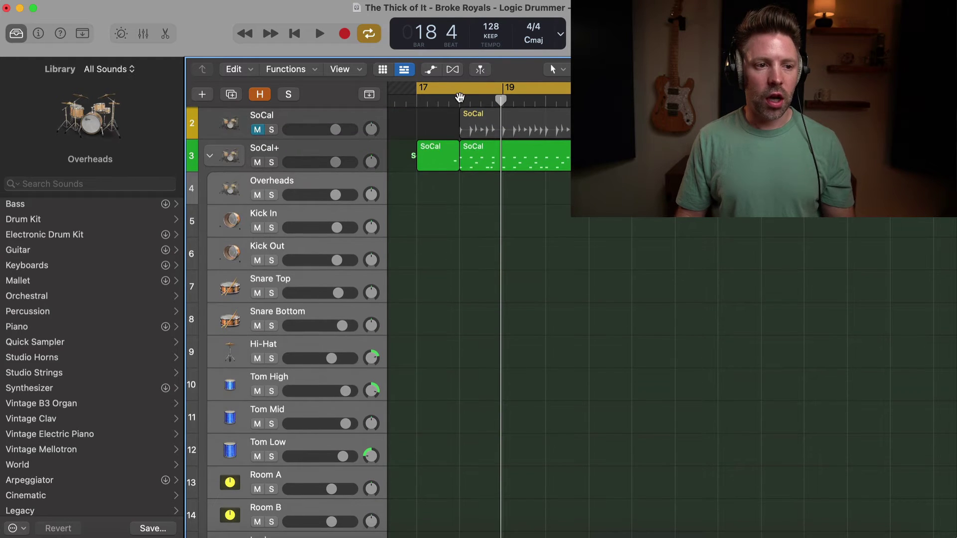
click(460, 96)
click(302, 218)
key(c)
key(s)
key(space)
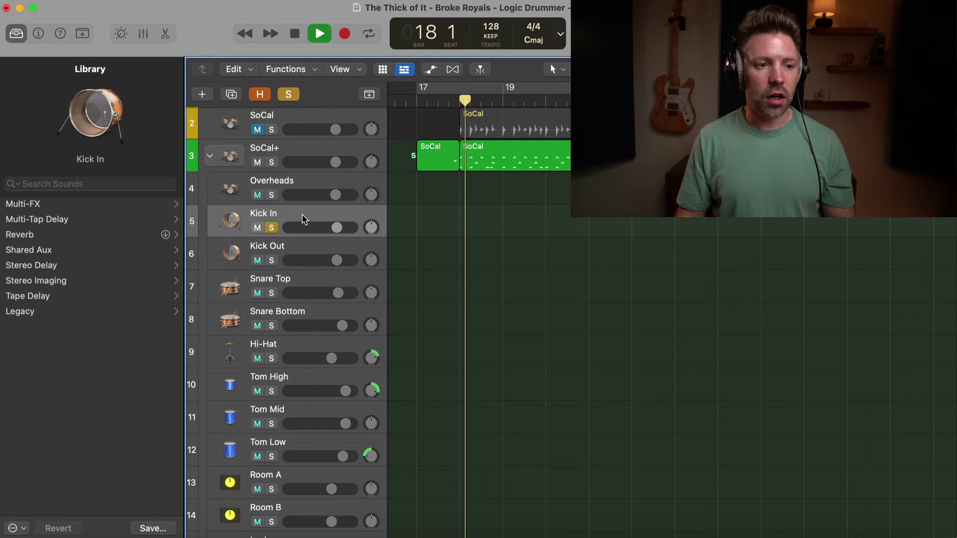
scroll(301, 252, down, 1)
click(273, 248)
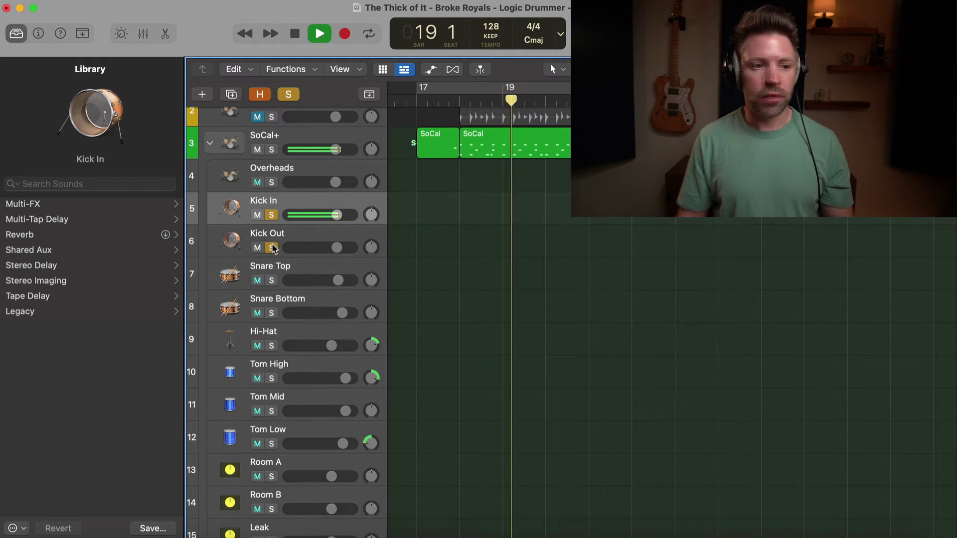
click(271, 215)
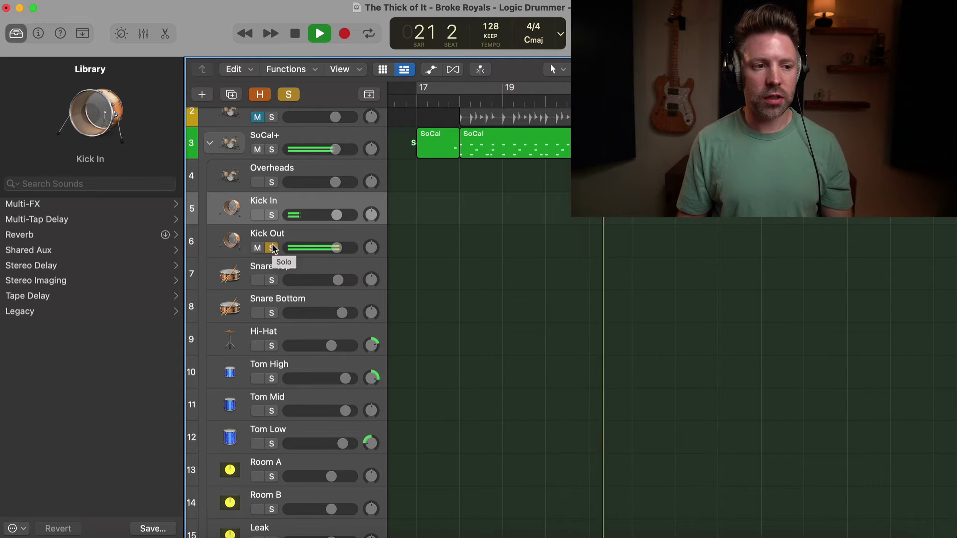
click(272, 248)
- Audition Overheads, Snare Top and Snare Bottom solo, then clear the solos and stop playback
click(272, 183)
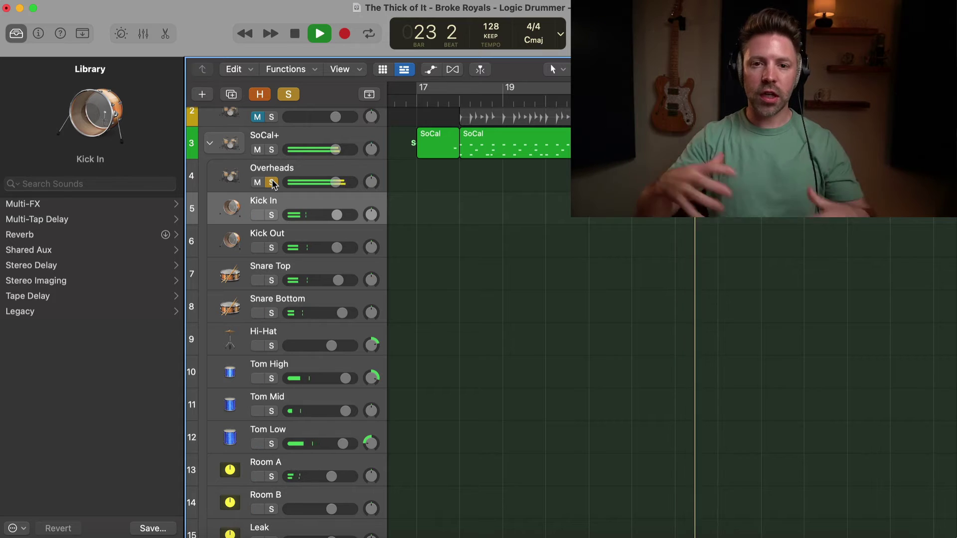
key(space)
click(273, 281)
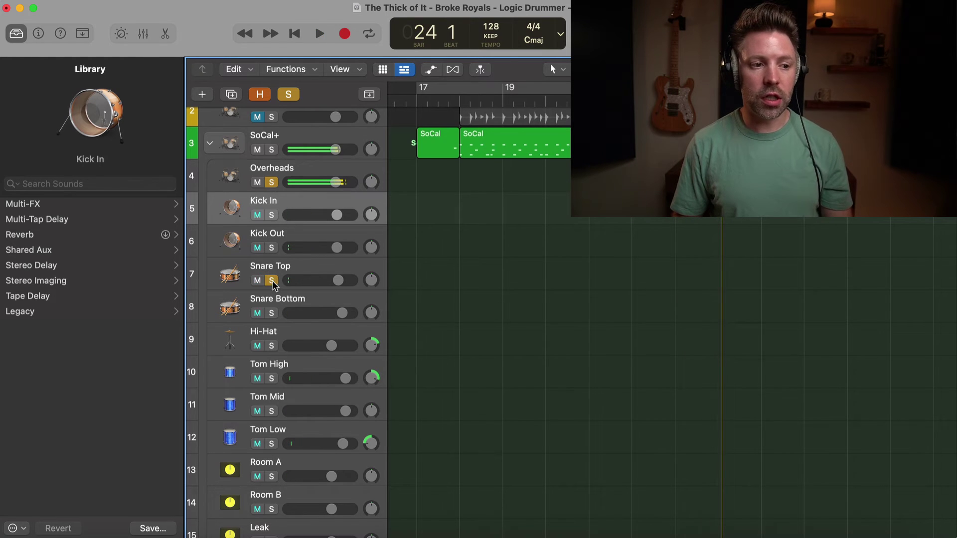
click(272, 182)
key(space)
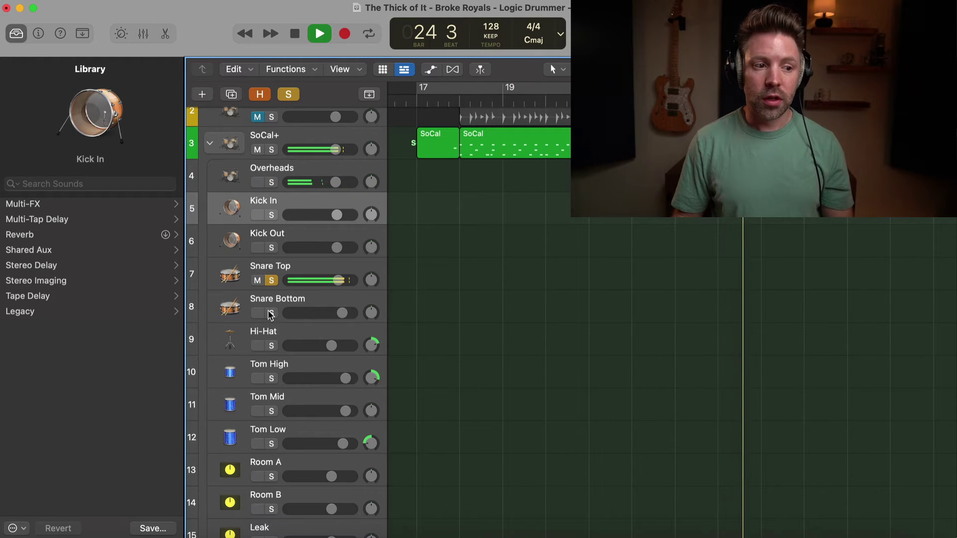
click(271, 313)
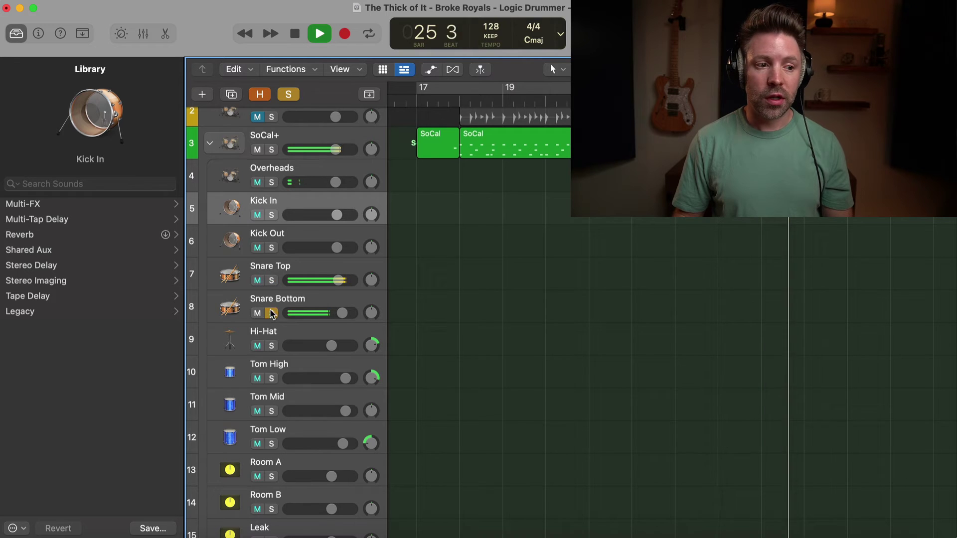
click(271, 313)
scroll(277, 397, down, 2)
key(space)
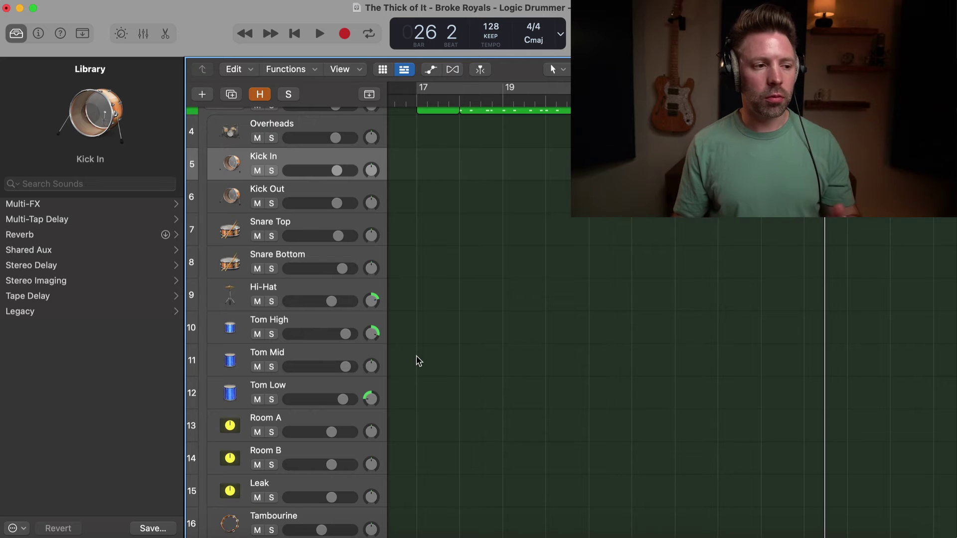
- Hide the Library, show the Inspector and select the Overheads track to view its channel strip
key(y)
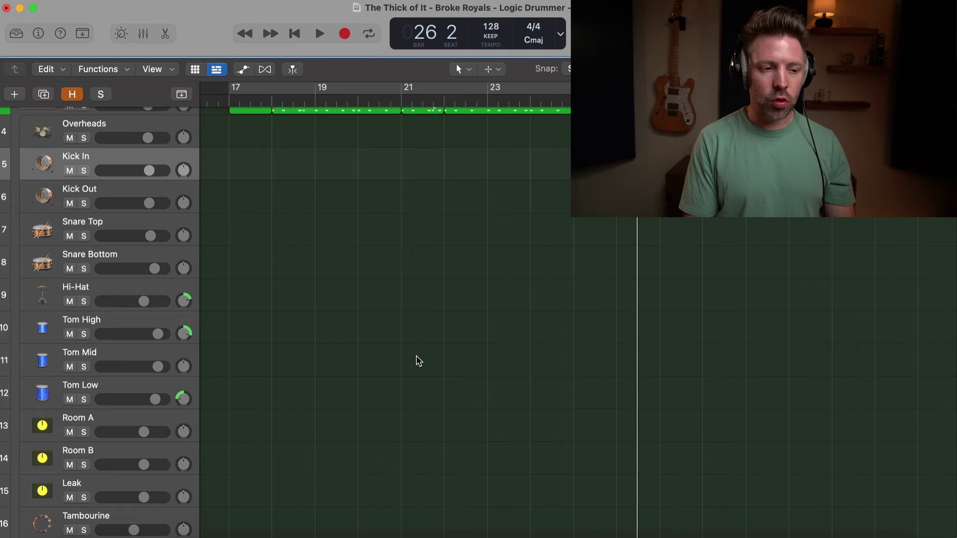
scroll(418, 361, up, 3)
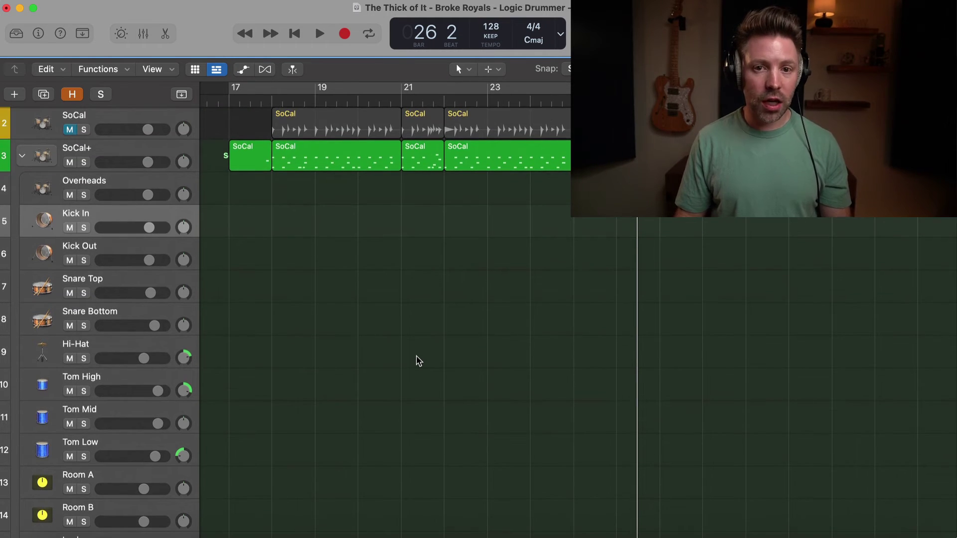
key(i)
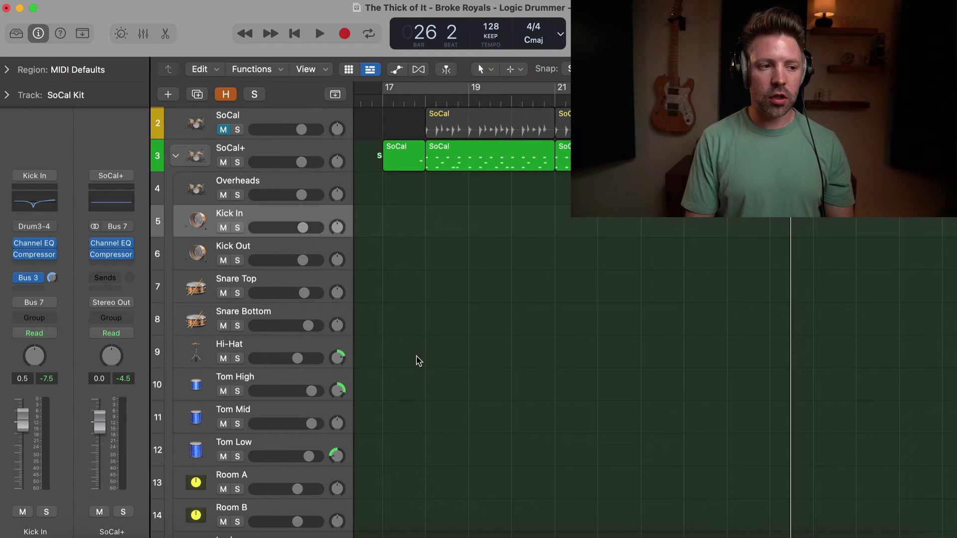
click(233, 185)
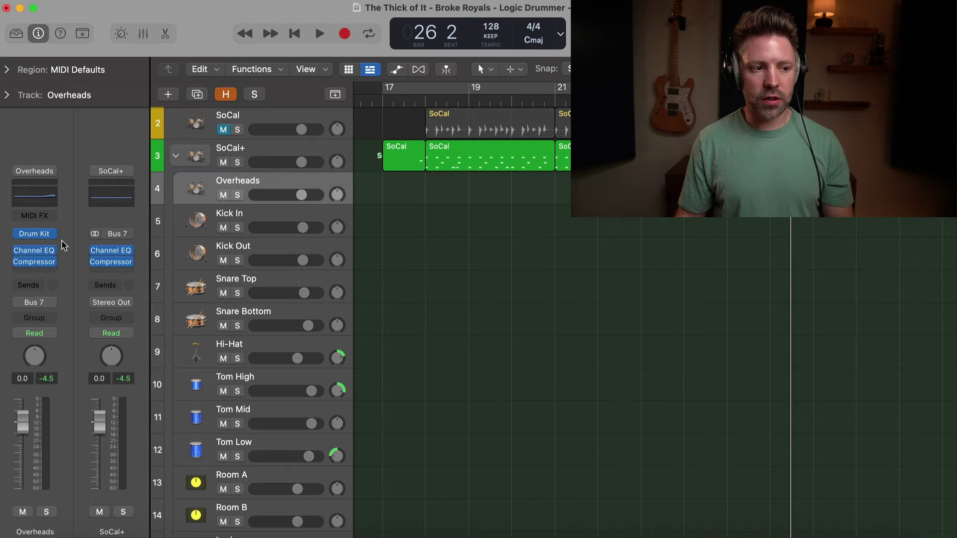
- Open Drum Kit Designer for Overheads, move its window, and cycle the SoCal drummer region
click(41, 234)
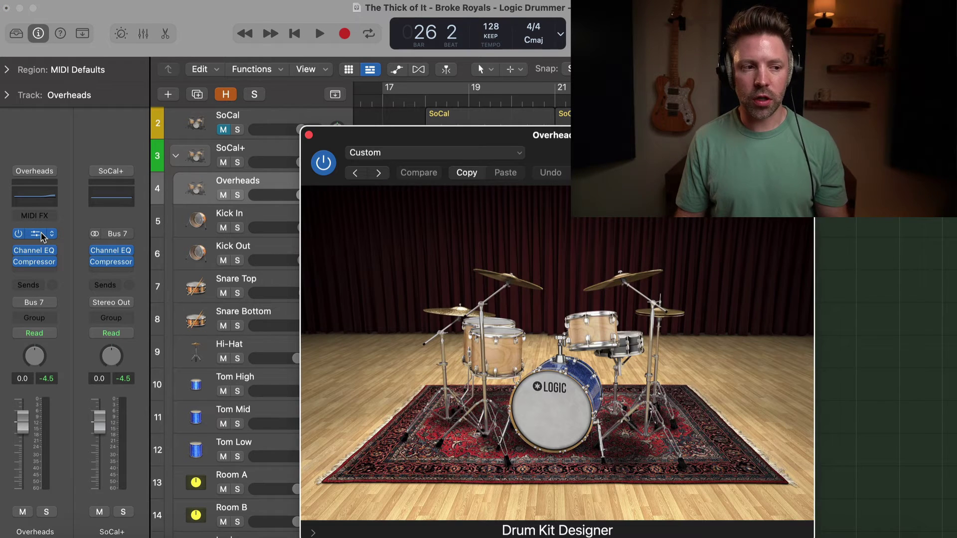
drag(556, 154, 344, 117)
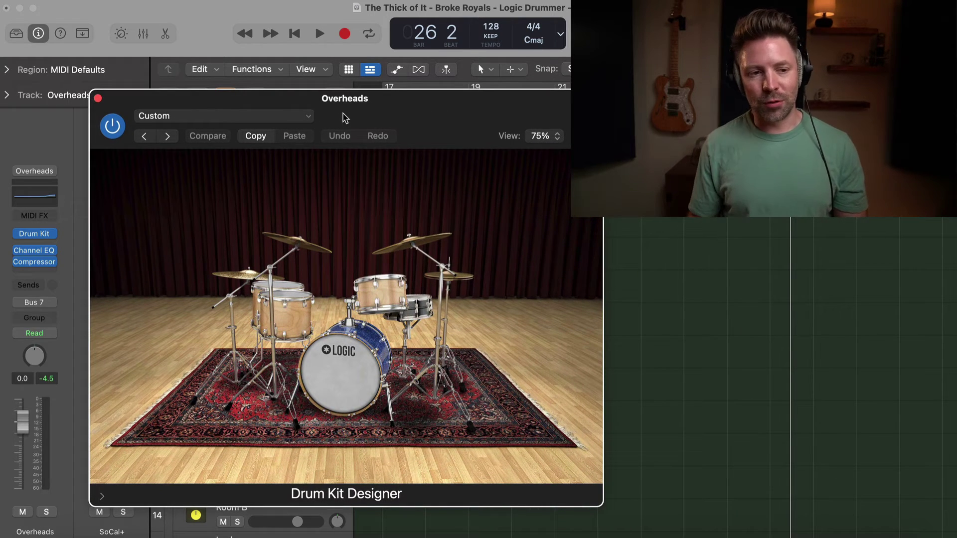
click(315, 25)
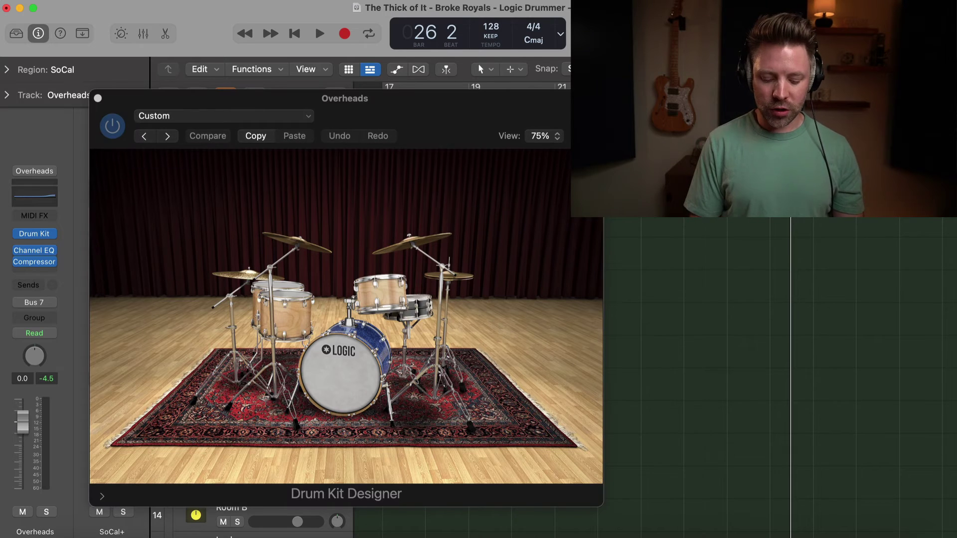
key(c)
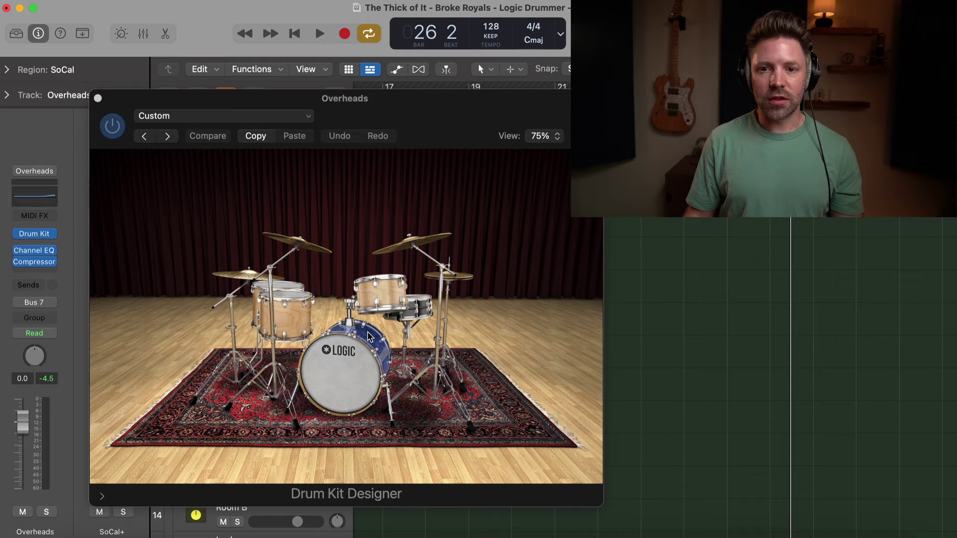
- Try Maple Boom and Maple Punch kicks, settling on the Pawn Shop Loose kick
click(349, 369)
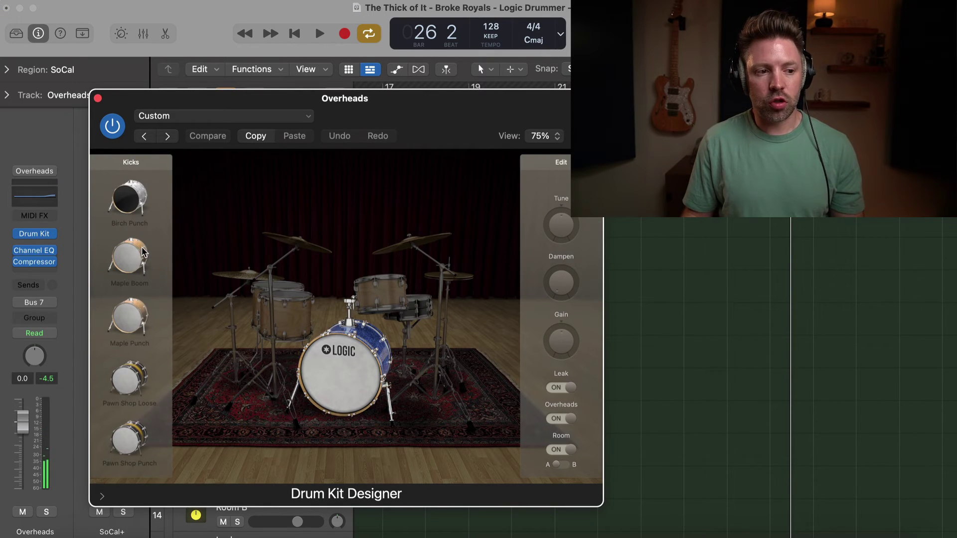
click(141, 253)
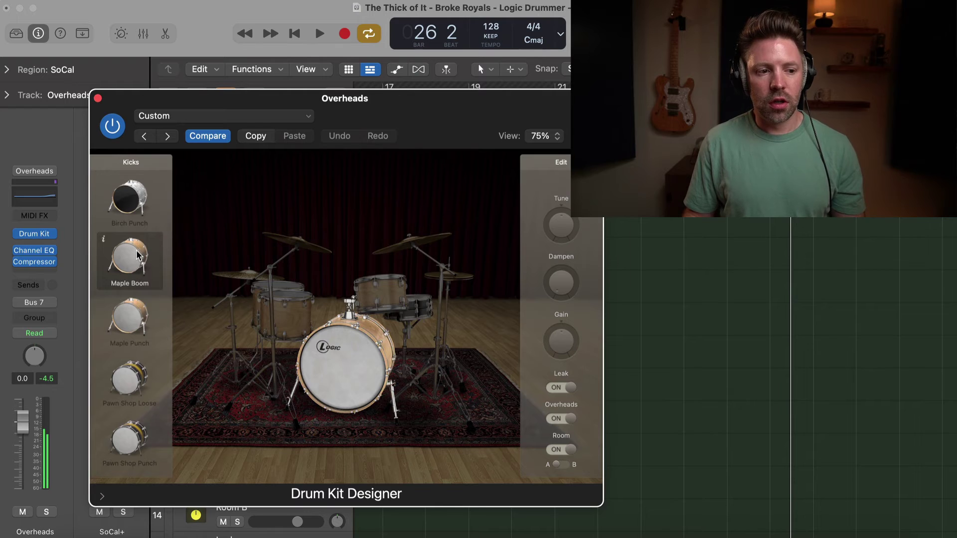
click(119, 324)
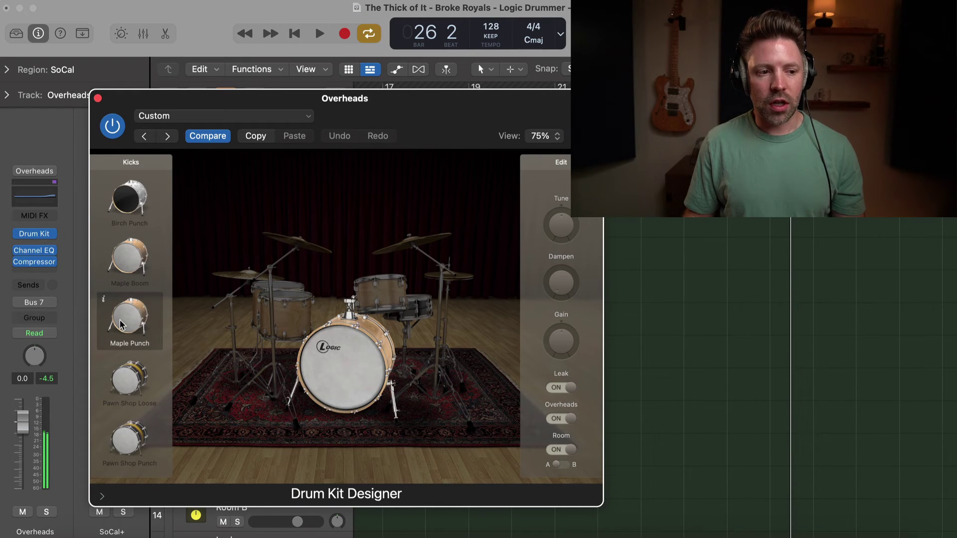
click(134, 389)
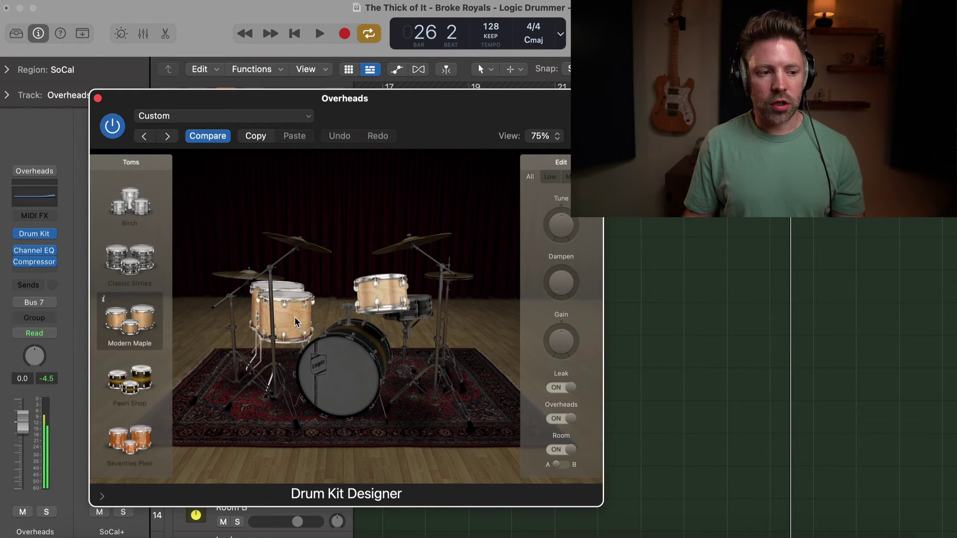
- Switch the toms to Seventies Plexi and raise their gain
click(122, 388)
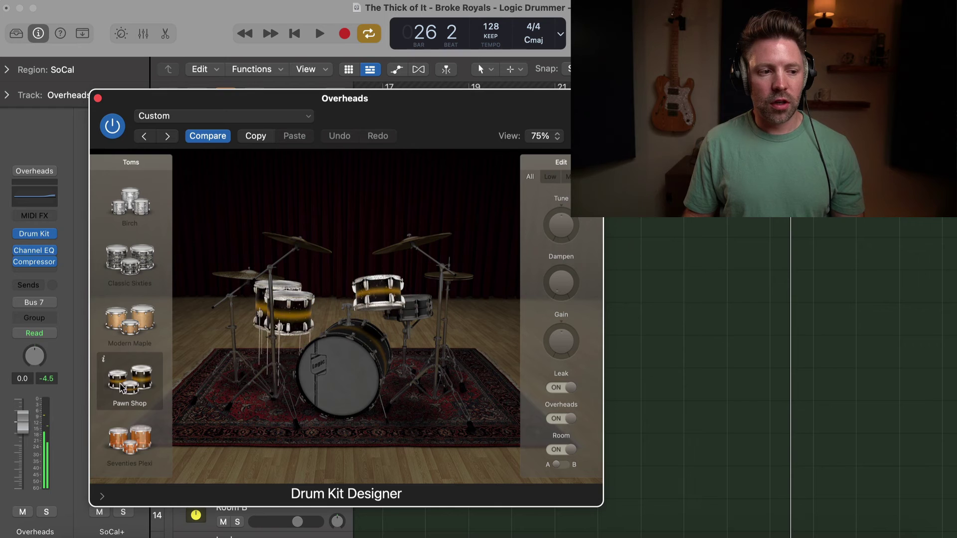
click(146, 432)
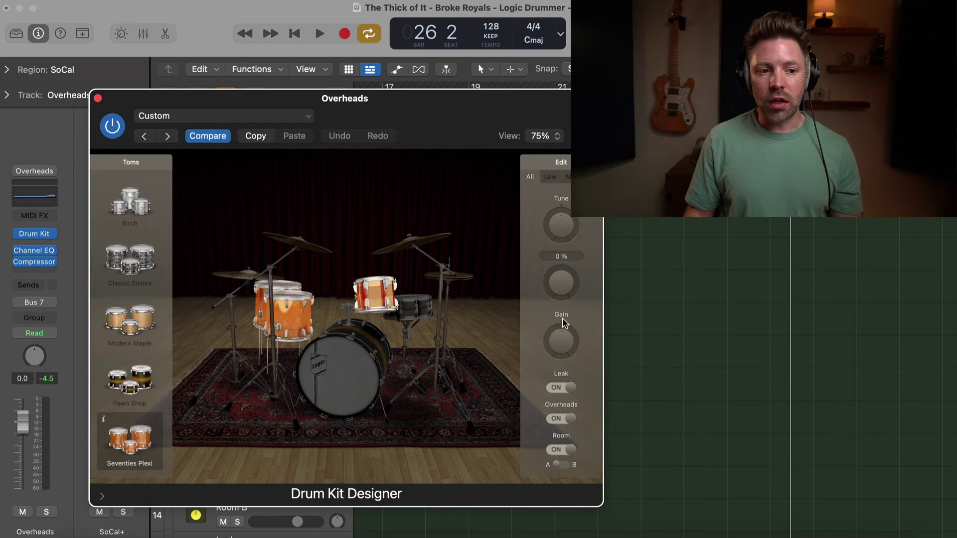
drag(564, 323, 563, 312)
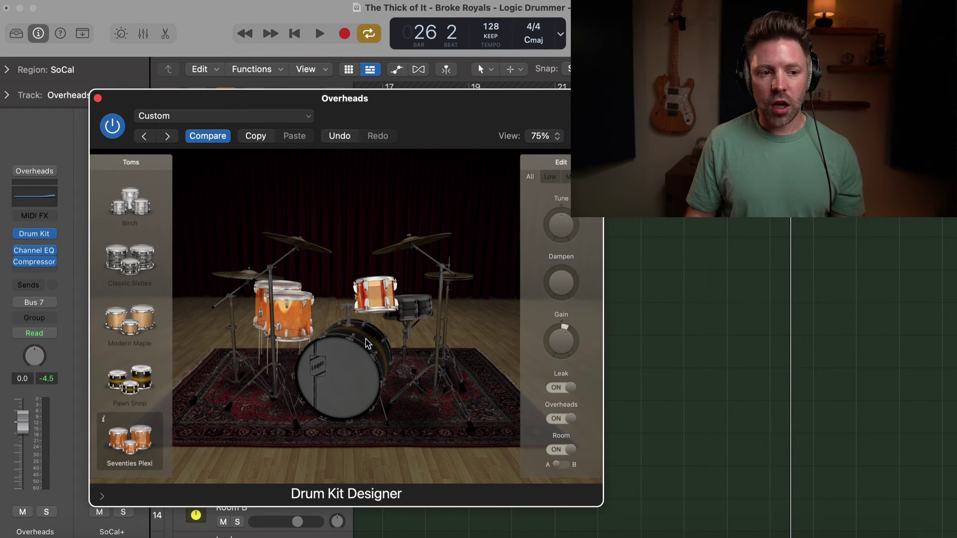
- Choose the Black Brass snare, tune it lower, and audition it
click(420, 306)
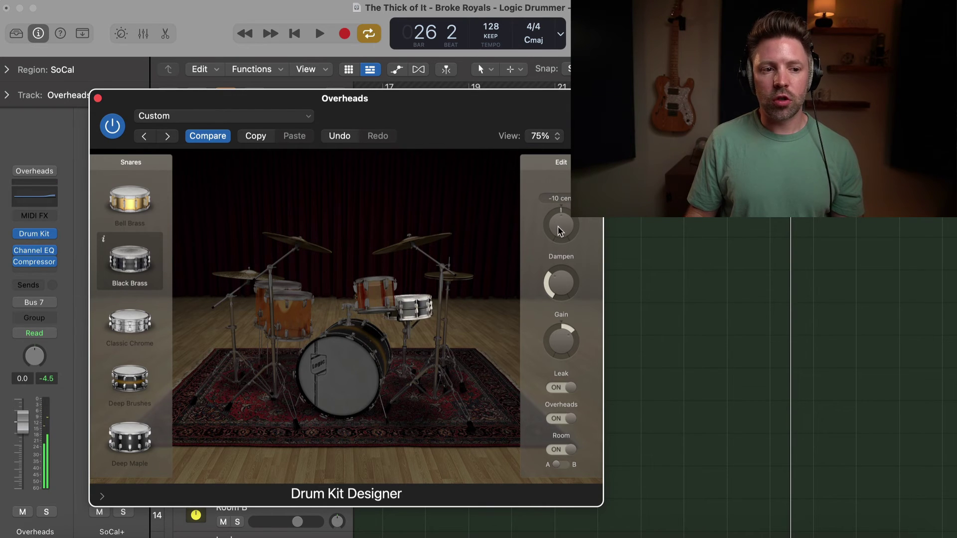
click(414, 305)
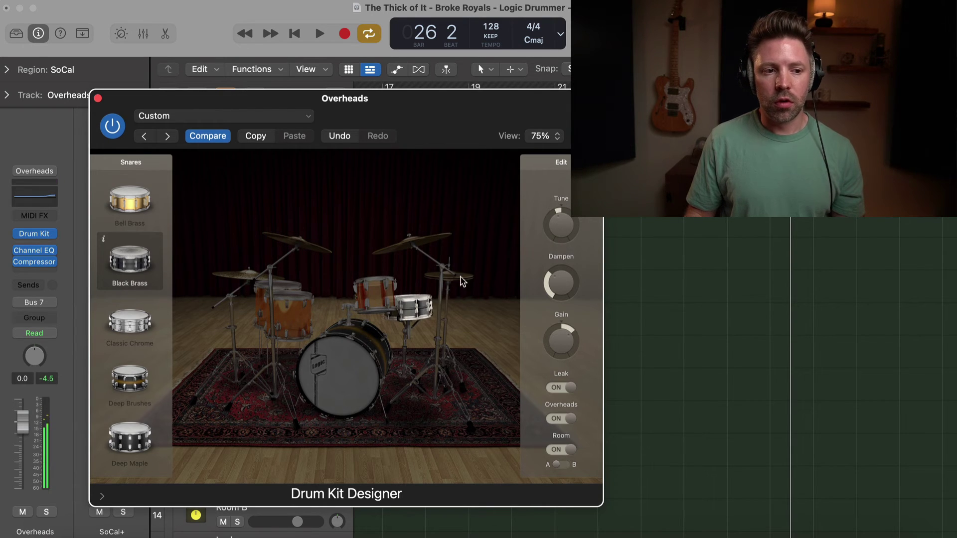
drag(551, 233, 539, 251)
click(420, 312)
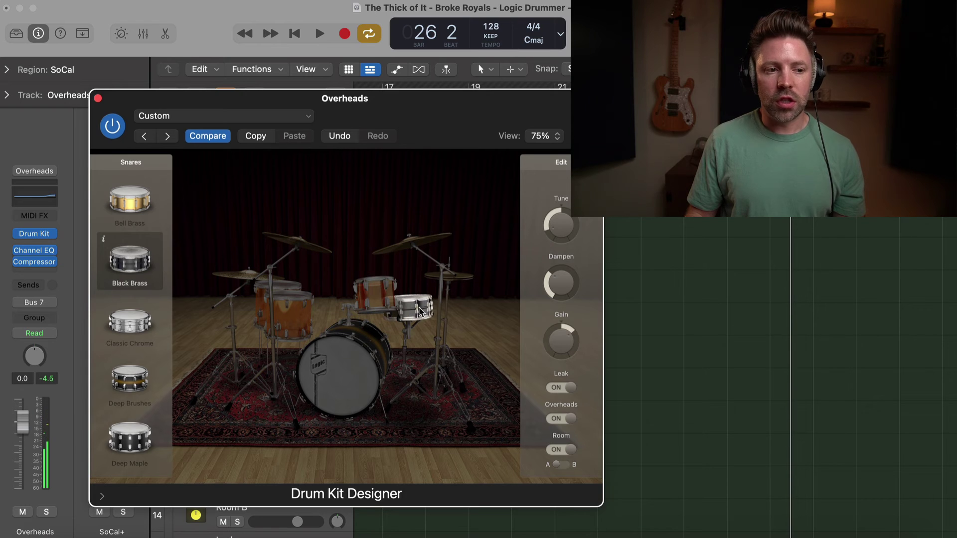
click(420, 311)
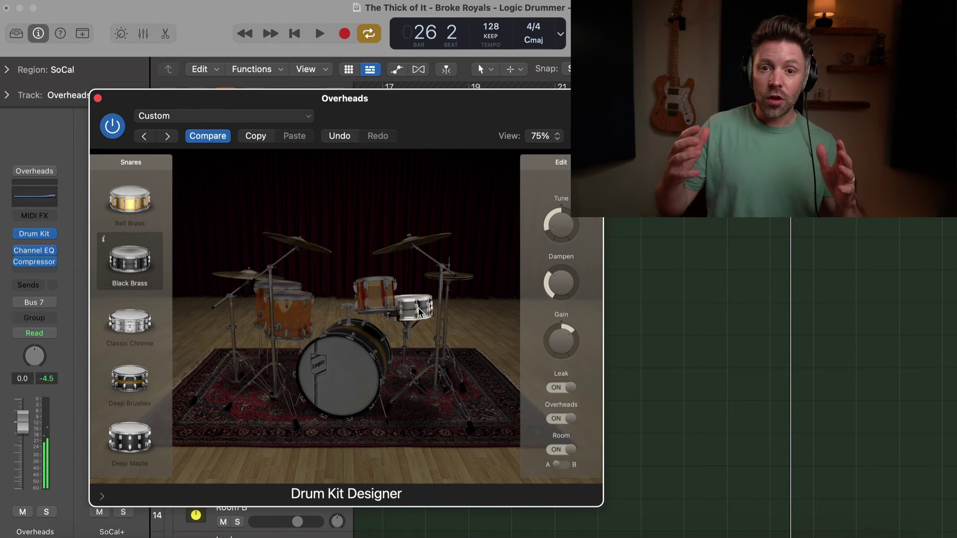